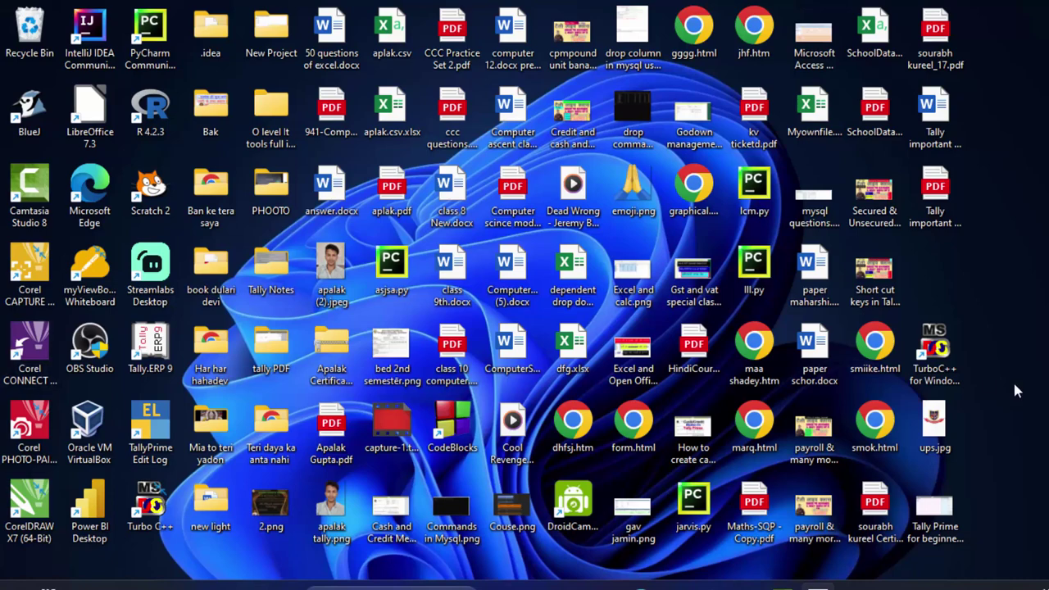
Refresh the desktop from its right-click menu.
right_click(1039, 141)
left_click(1044, 142)
right_click(1040, 132)
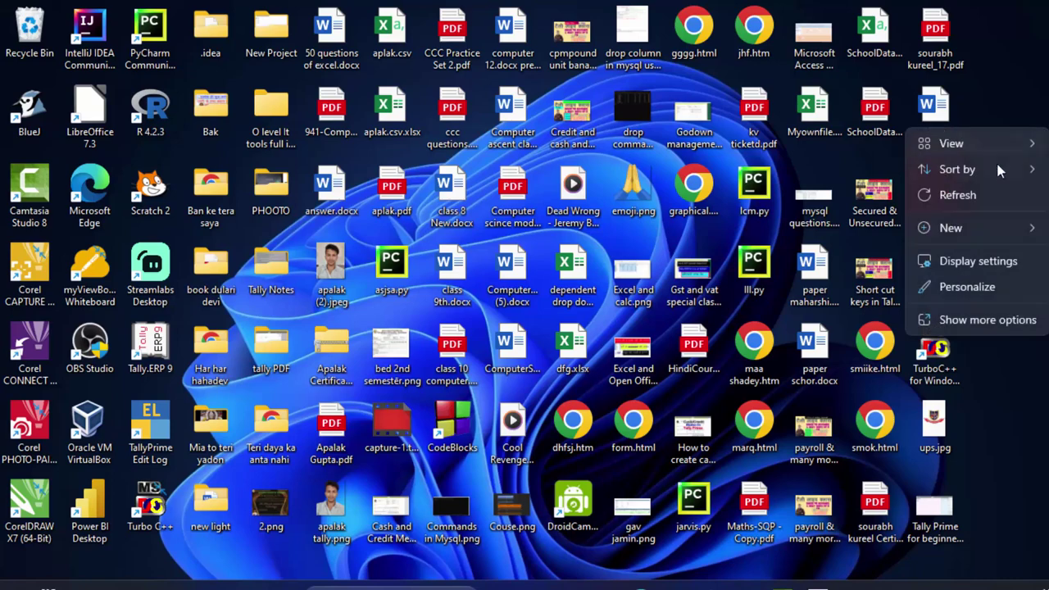
left_click(987, 187)
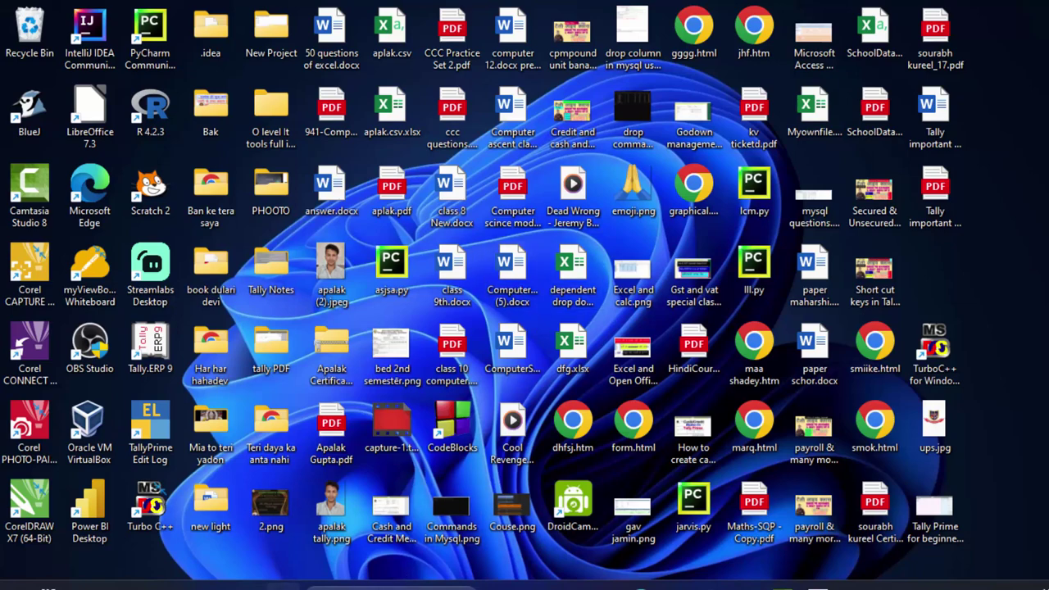
Launch Microsoft Access by searching 'acc' in the Start menu.
left_click(282, 586)
type("acc")
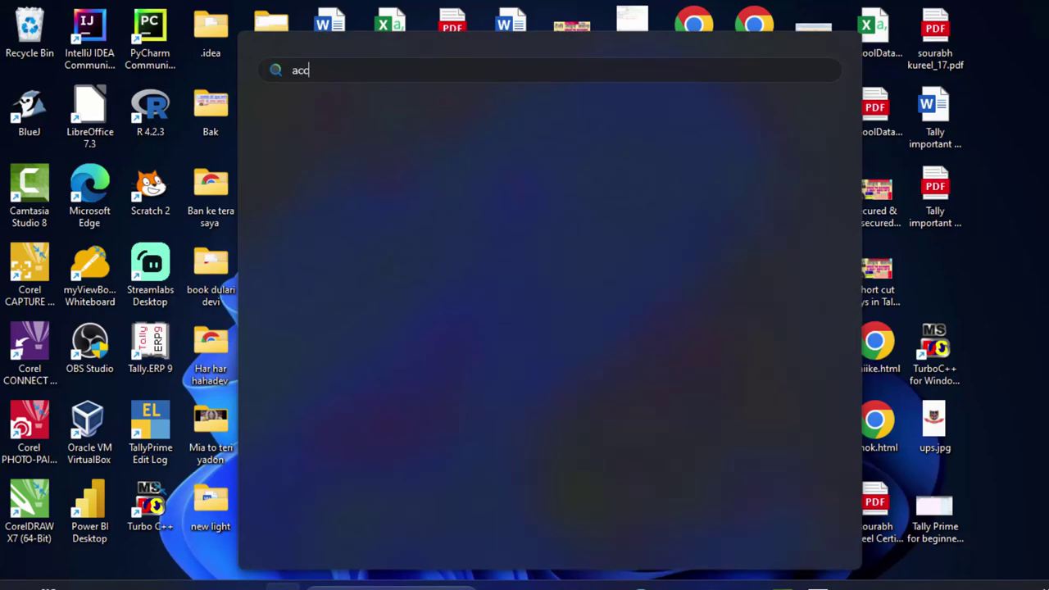
left_click(347, 184)
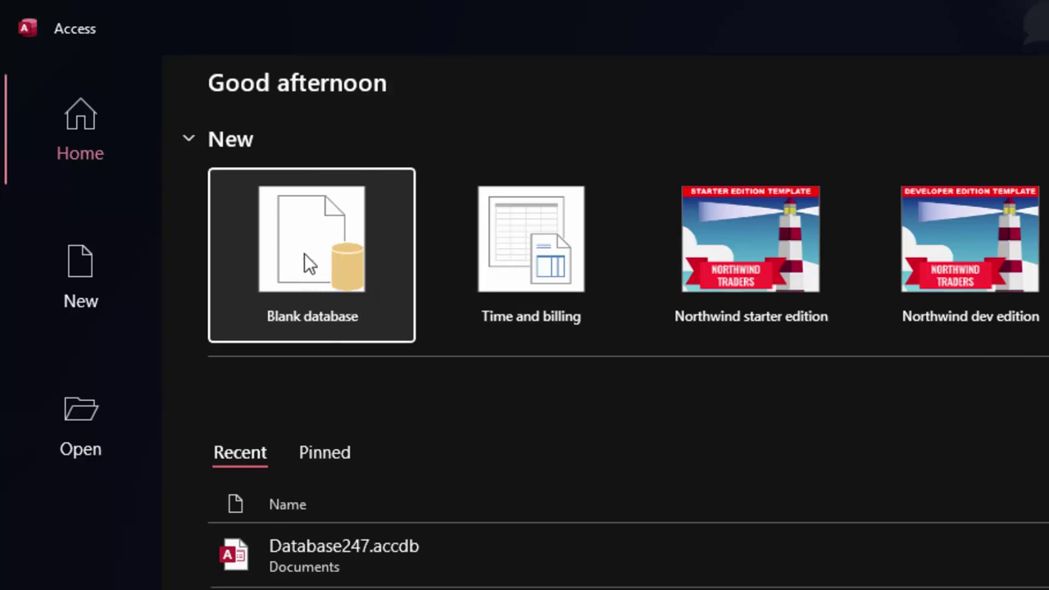
Create the blank database Database249 and close its default Table1 without saving.
left_click(304, 253)
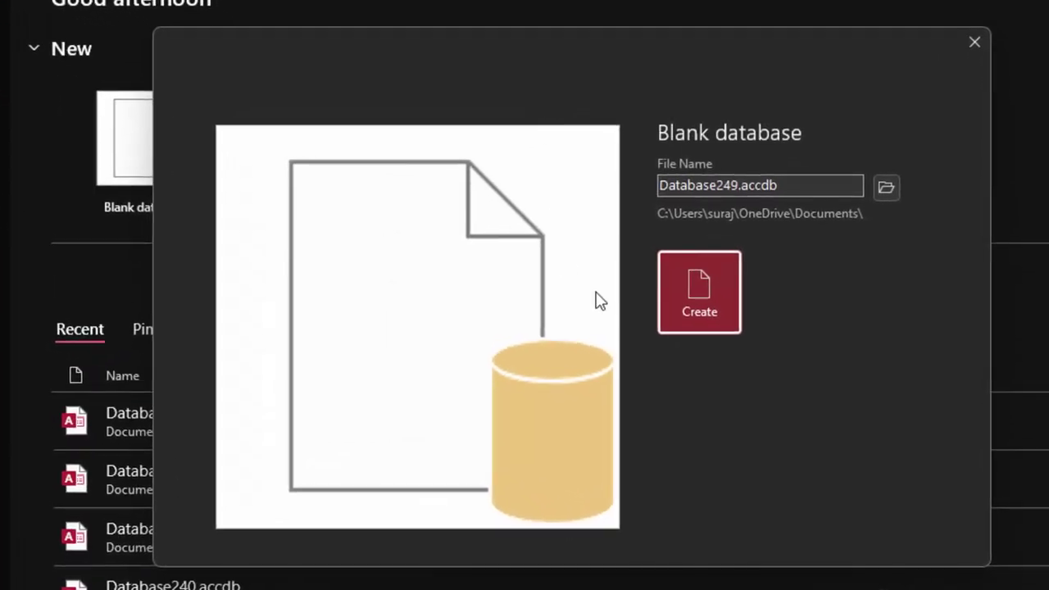
left_click(705, 299)
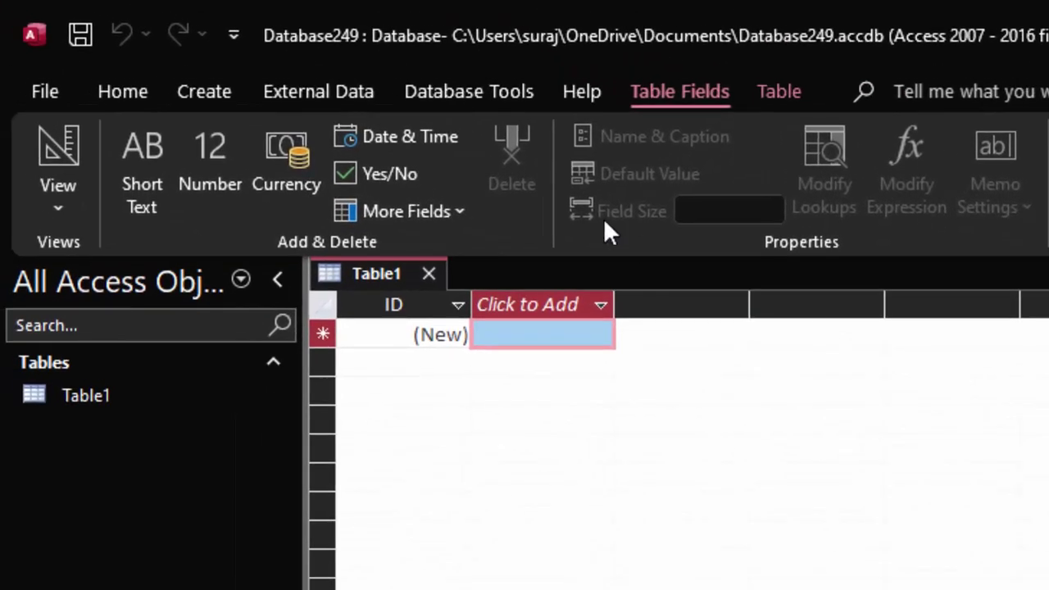
left_click(428, 273)
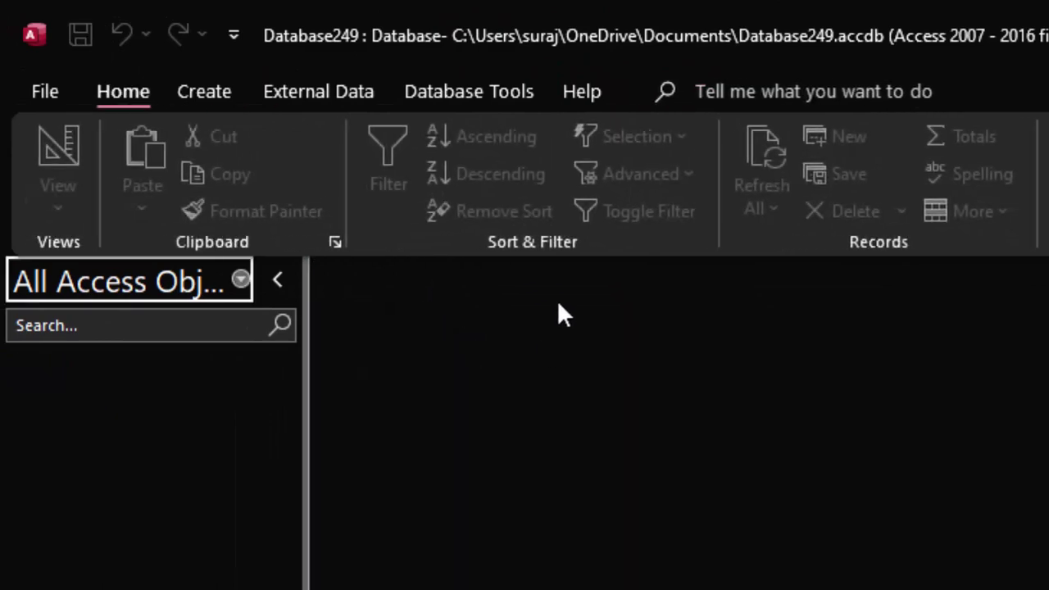
left_click(205, 92)
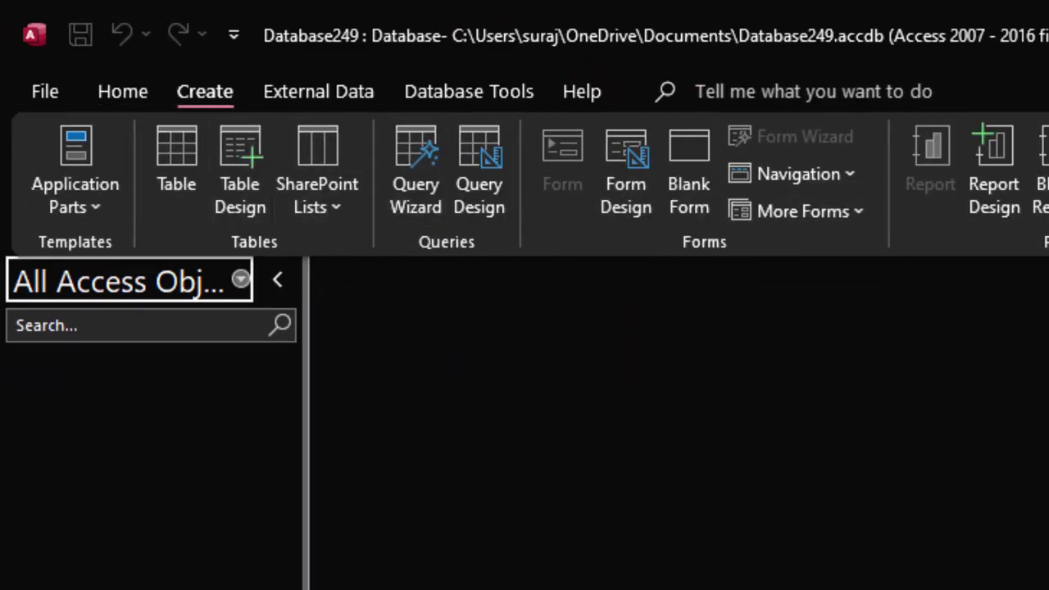
Start a new query in SQL view and delete the default 'SELECT;' text.
left_click(487, 152)
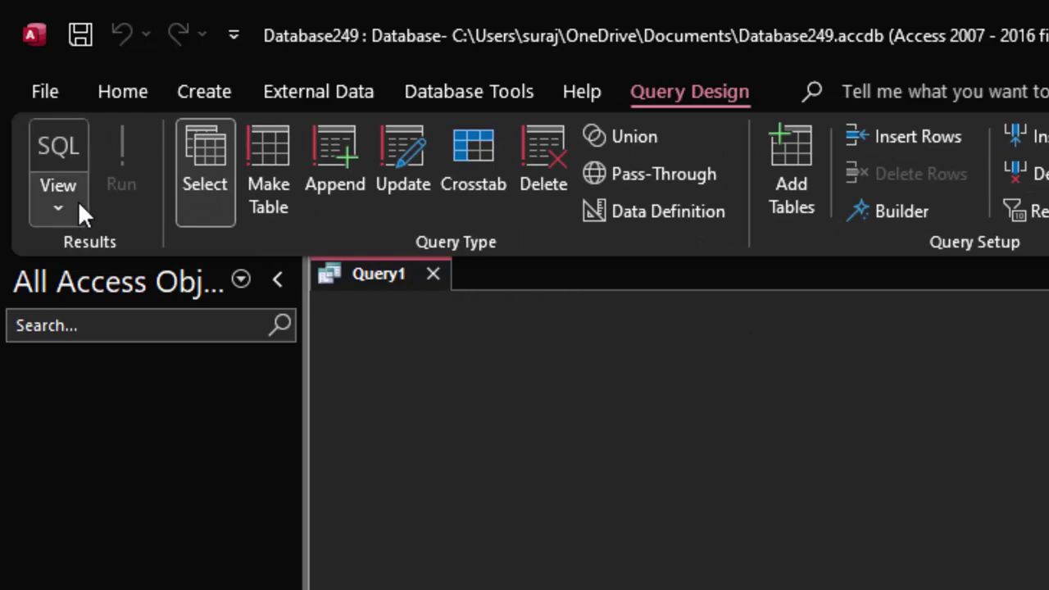
left_click(57, 139)
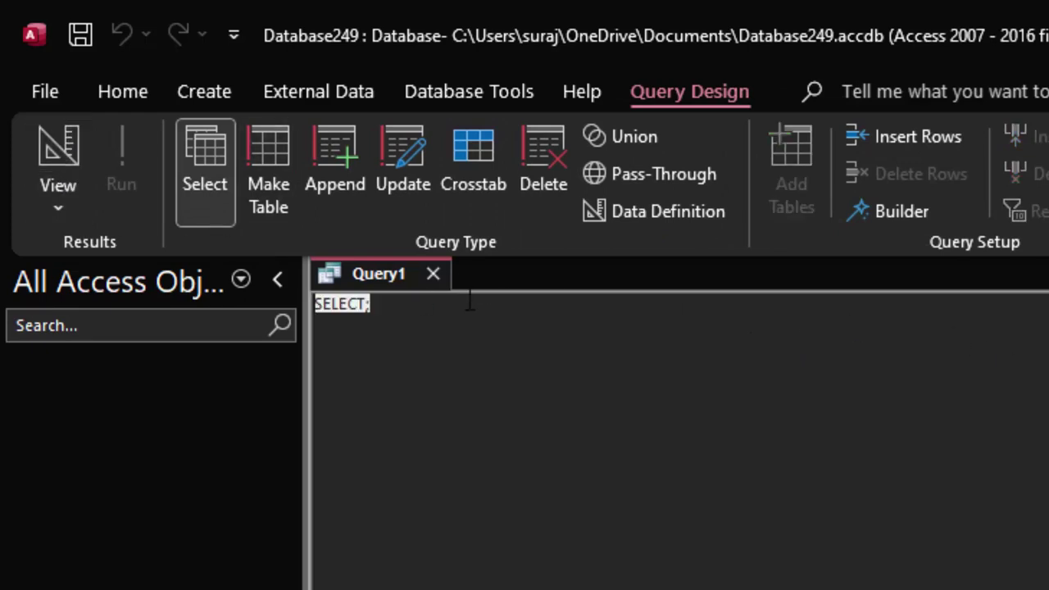
left_click(429, 307)
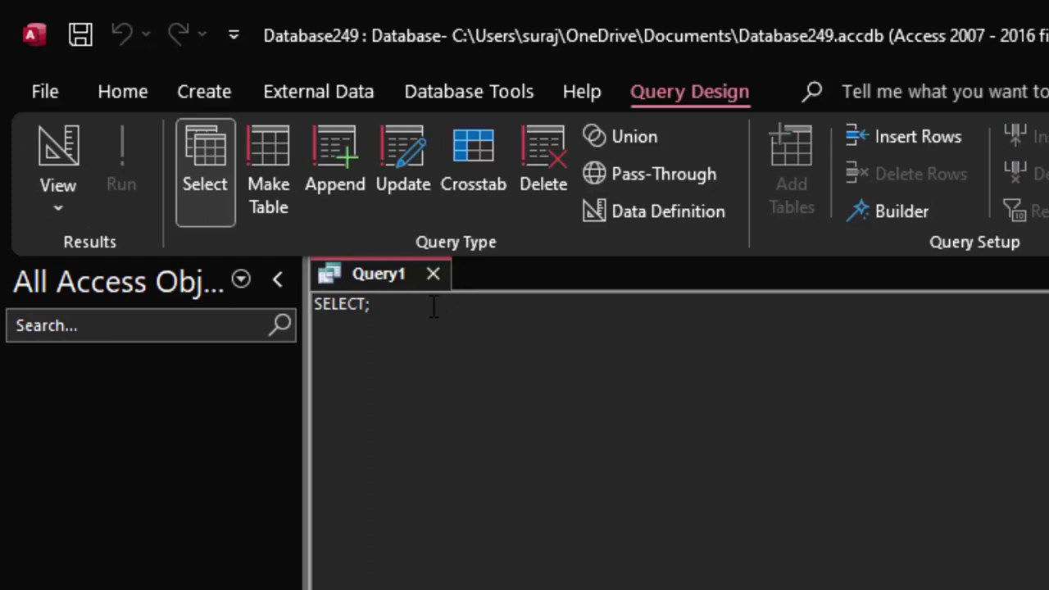
key("BackSpace")
key("BackSpace")
key("BackSpace")
key("BackSpace")
key("BackSpace")
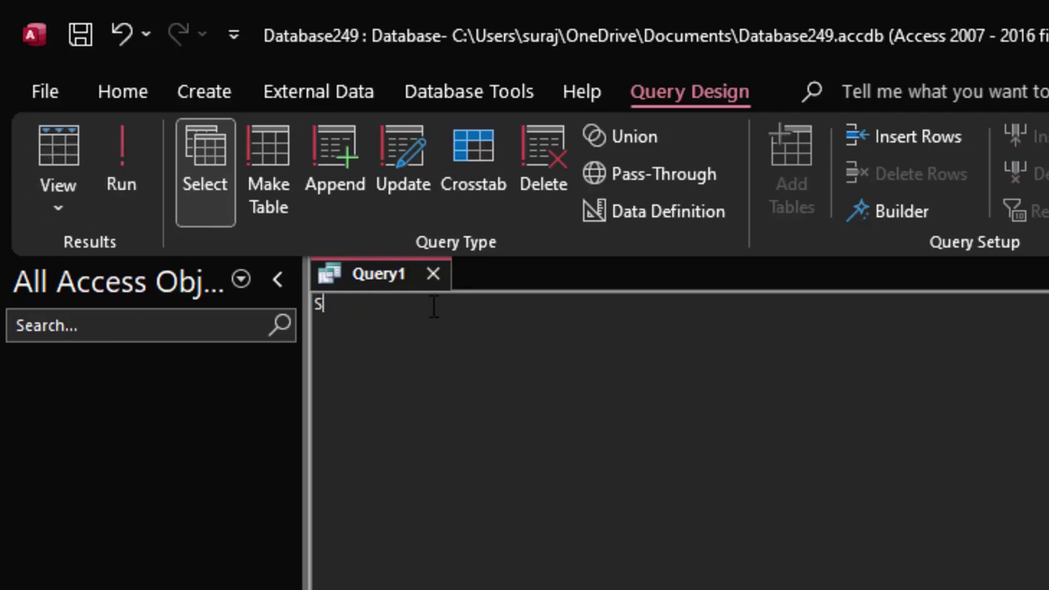
key("BackSpace")
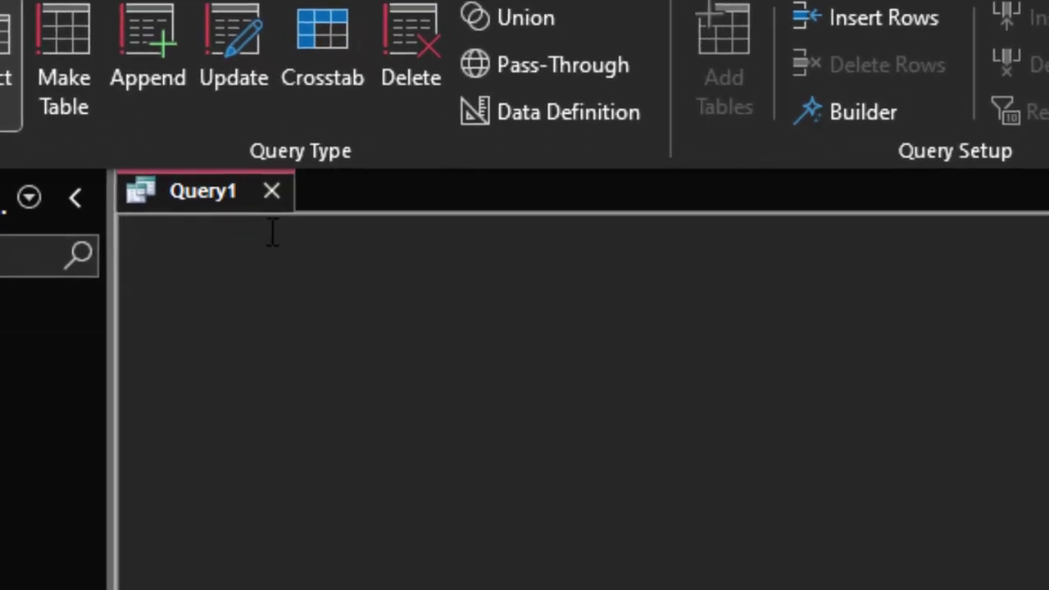
Run CREATE TABLE Electronic with E_id int primary key plus Purchase_date and Sales_date date fields, then open it.
type("dreate ")
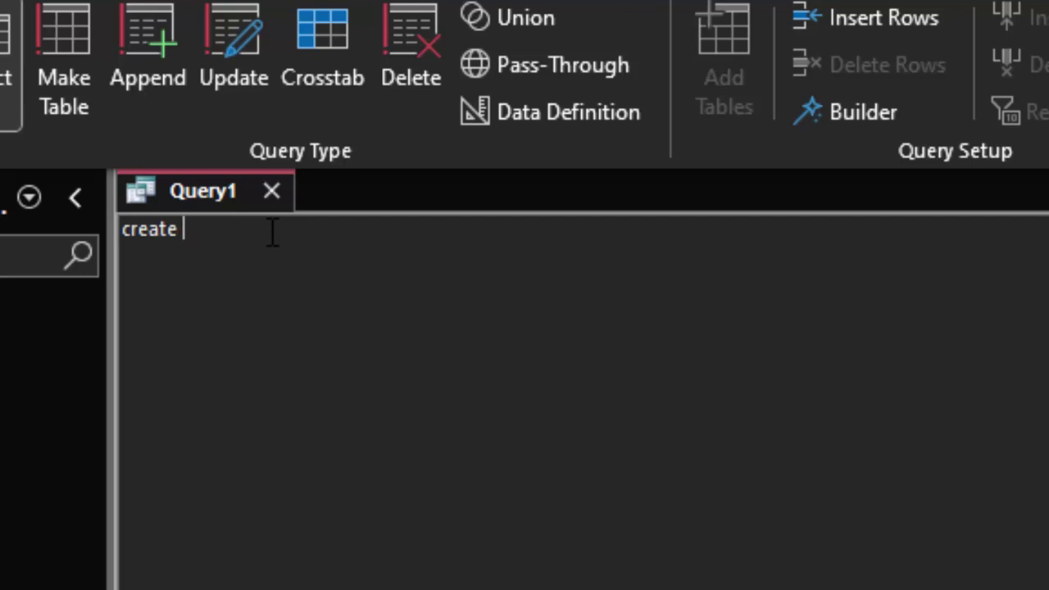
type("table")
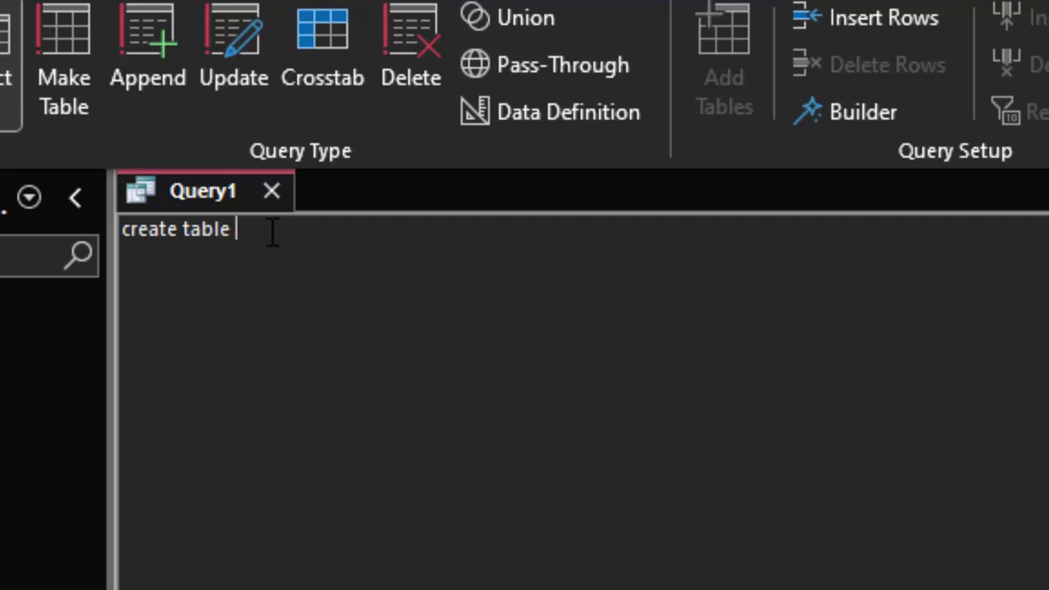
type(" Electro")
type("nic")
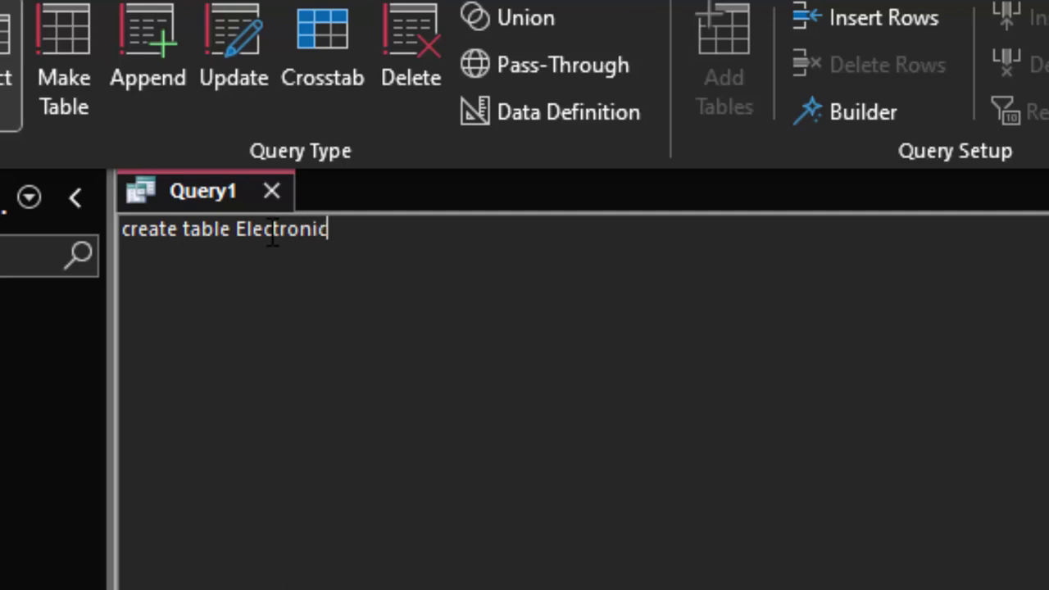
type("(")
type("E_i")
type("d")
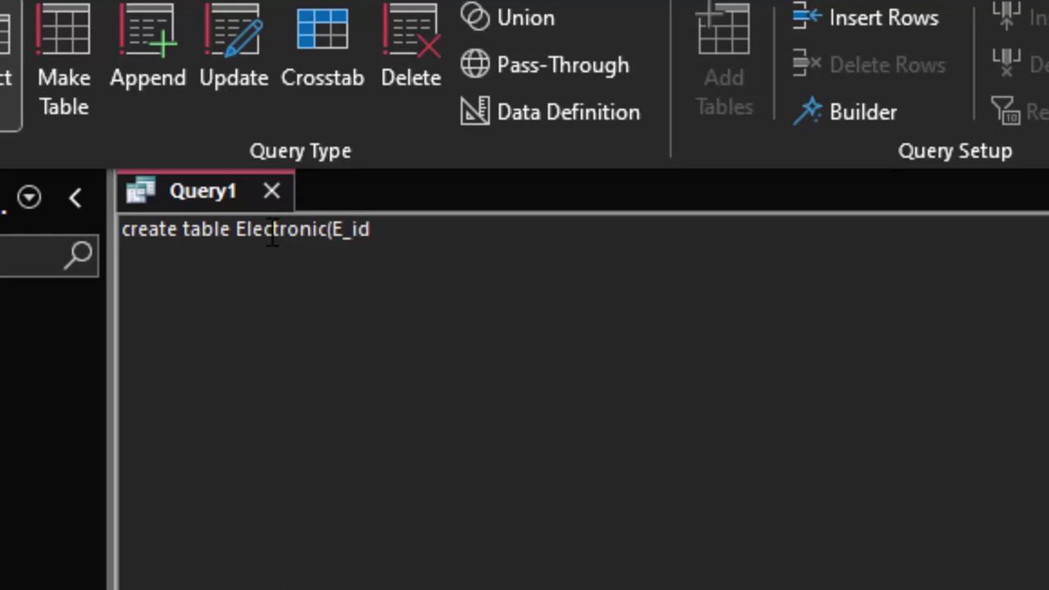
type(" int")
type(" not ")
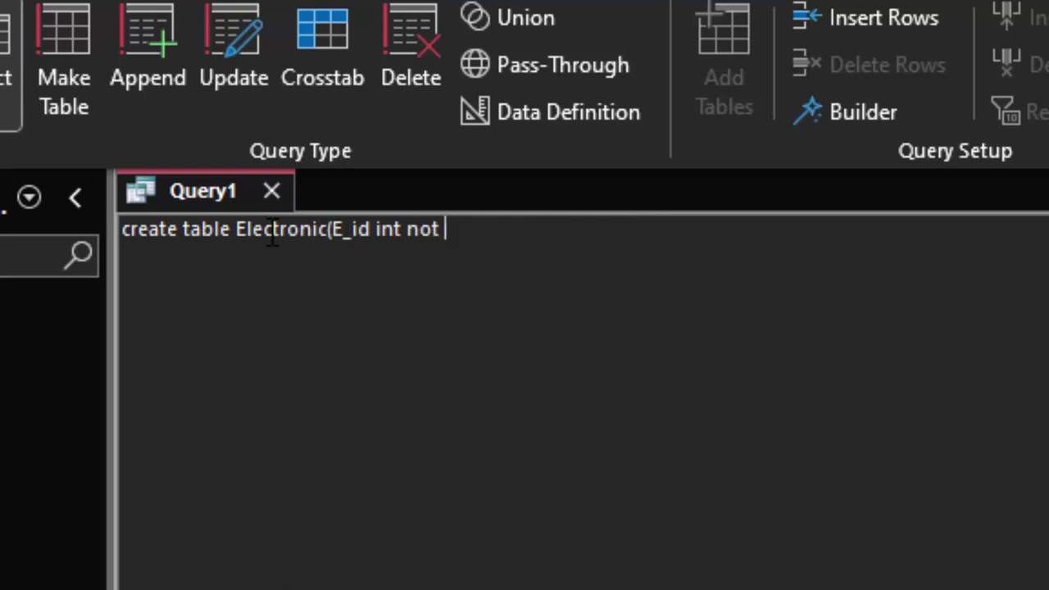
type("nu")
type("ll prima")
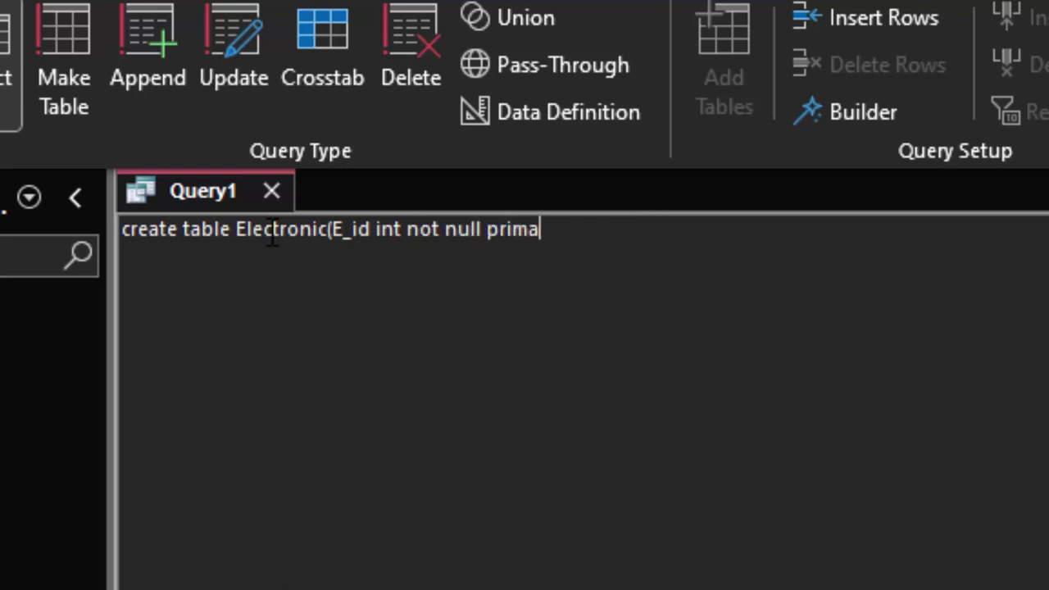
type("ry key,")
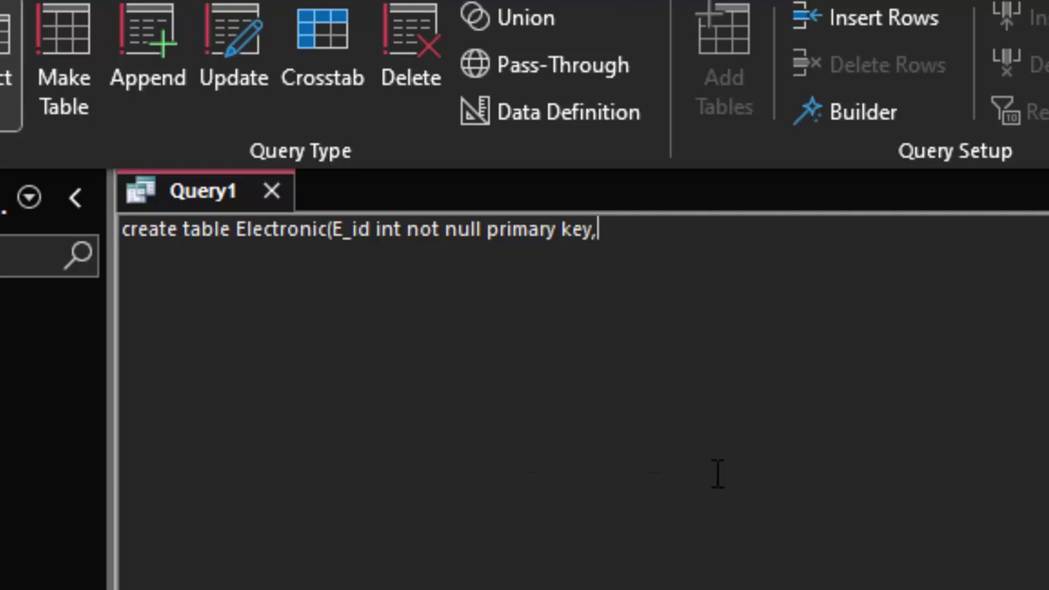
type("P")
type("urchase")
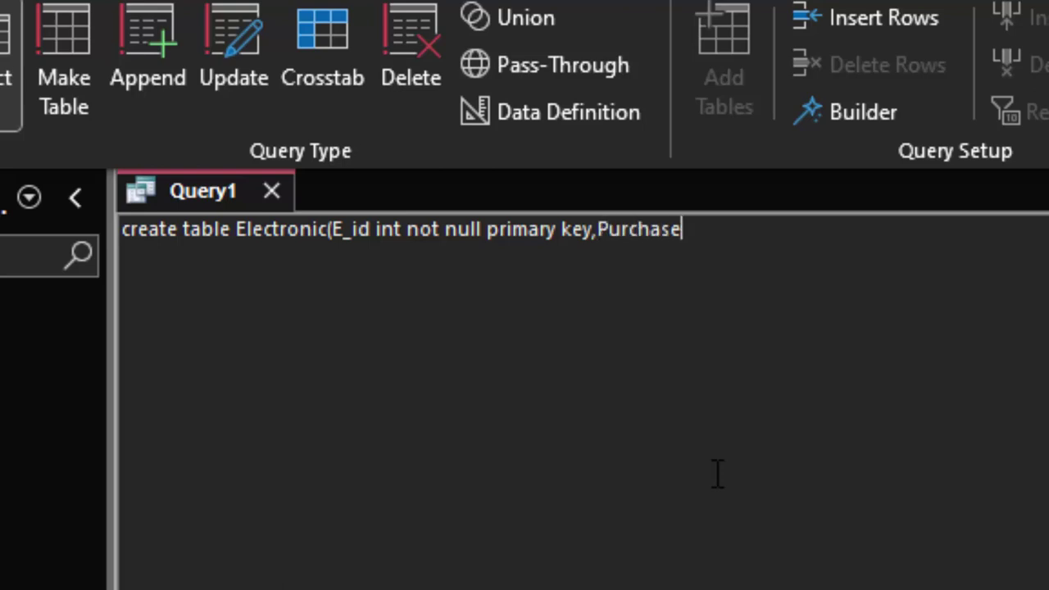
type("_date")
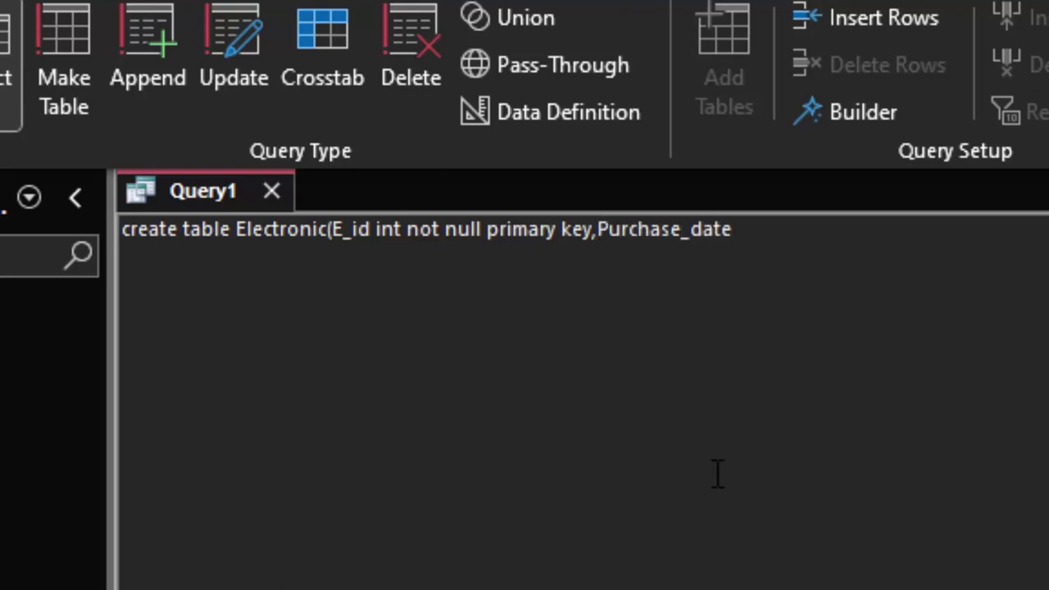
type(" date")
type(",")
type("Sales ")
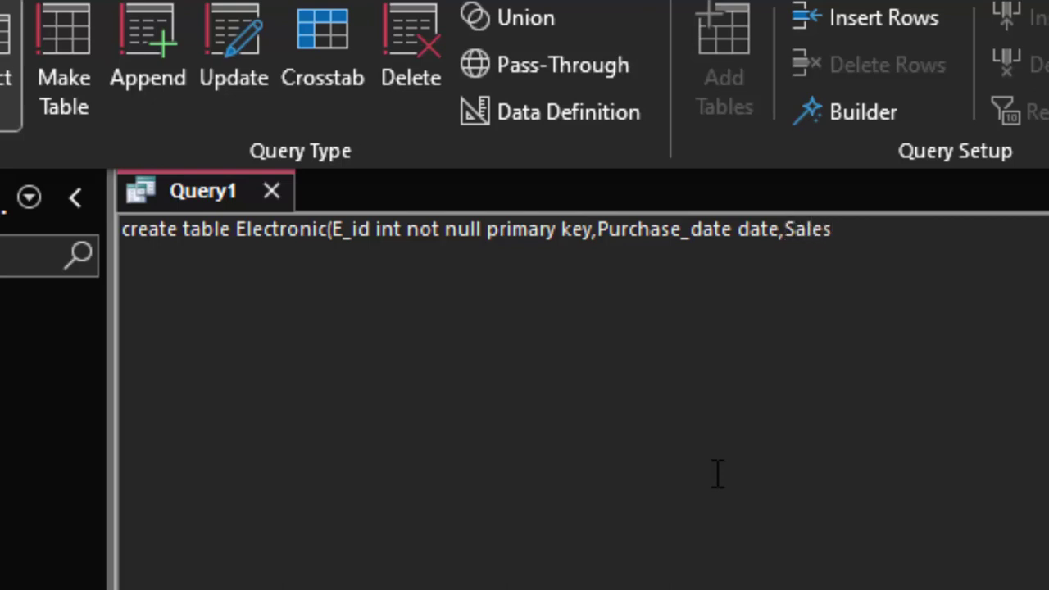
type("_date ")
type("date)")
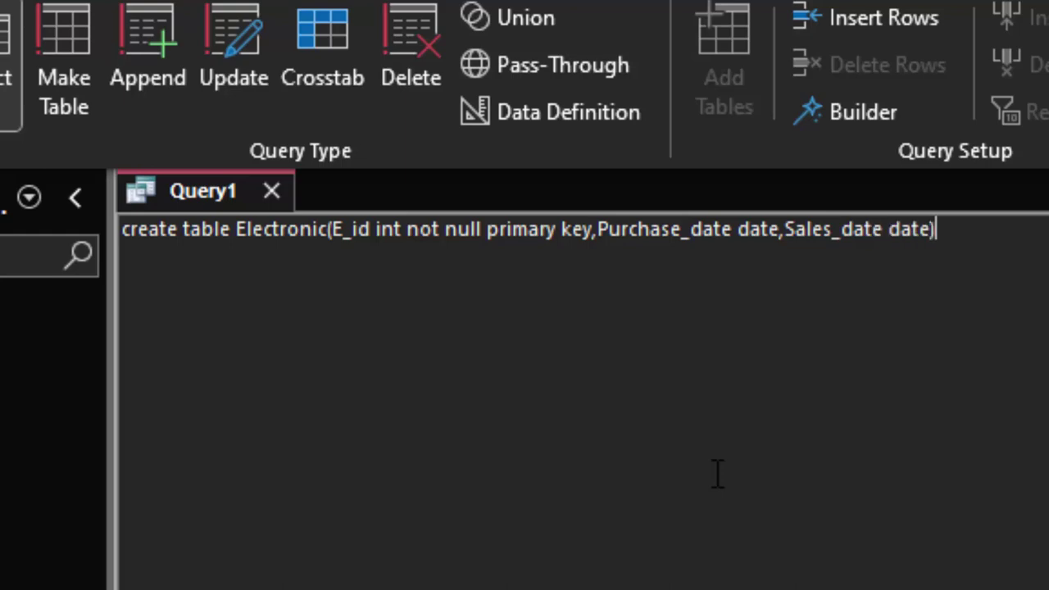
type(";")
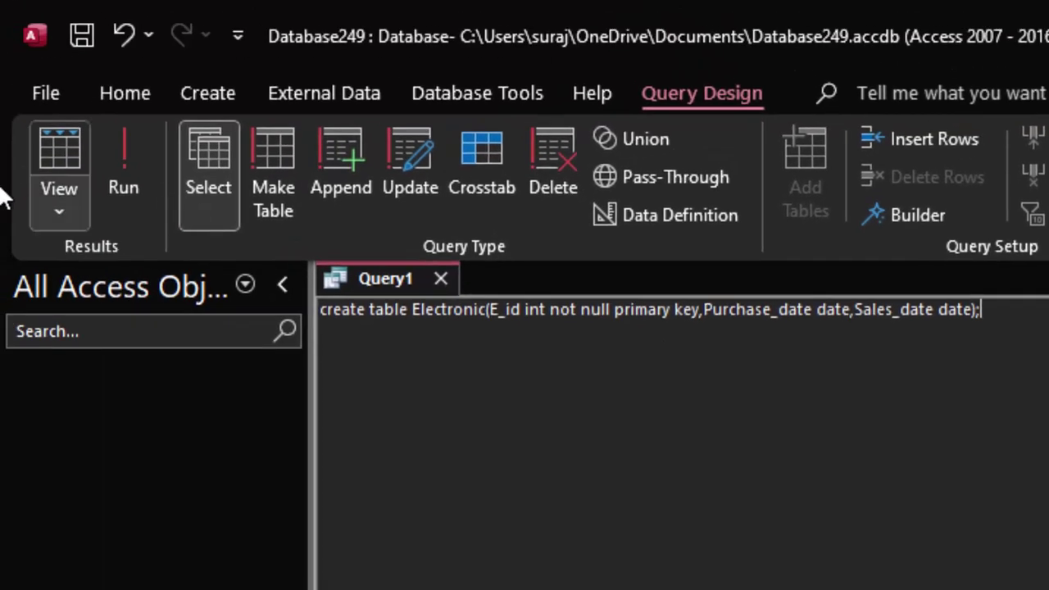
left_click(107, 156)
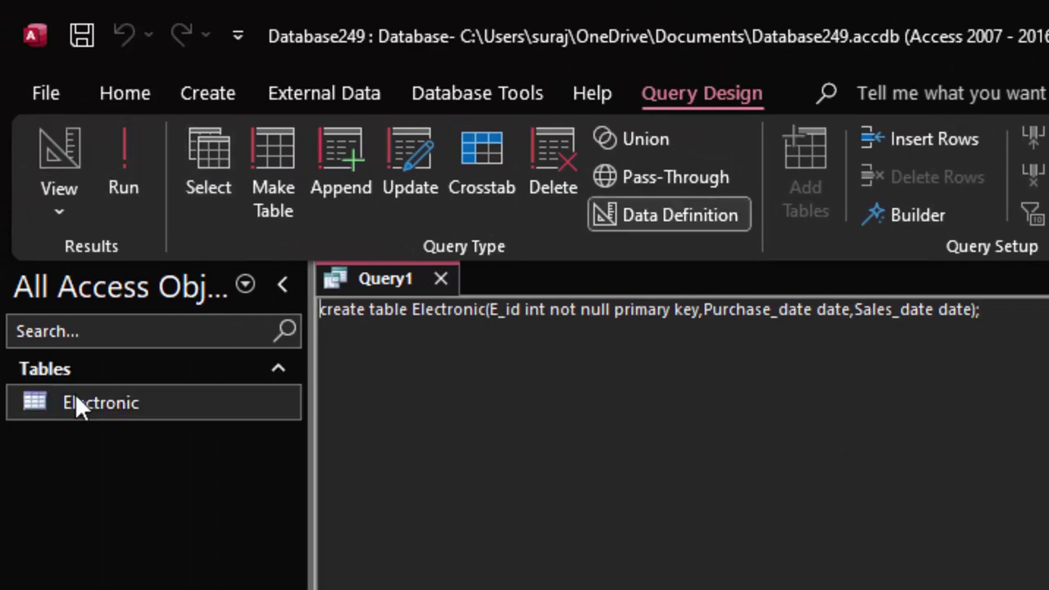
double_click(76, 392)
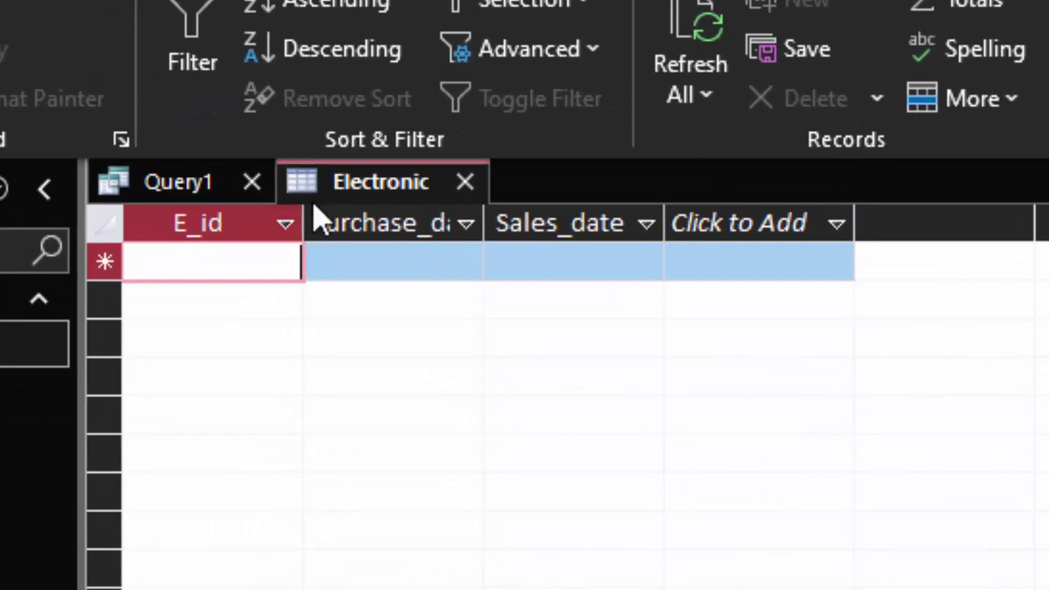
Widen the columns and enter E_id 12, Purchase_date 1 Feb 2024, Sales_date 7 Feb 2024.
left_click_drag(305, 205, 410, 311)
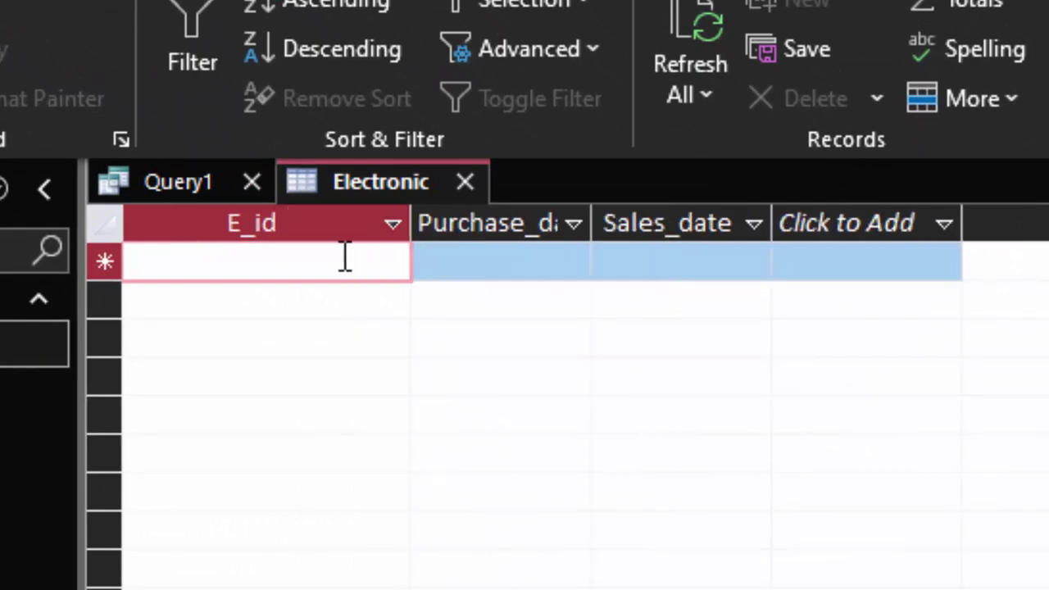
type("12")
key("Tab")
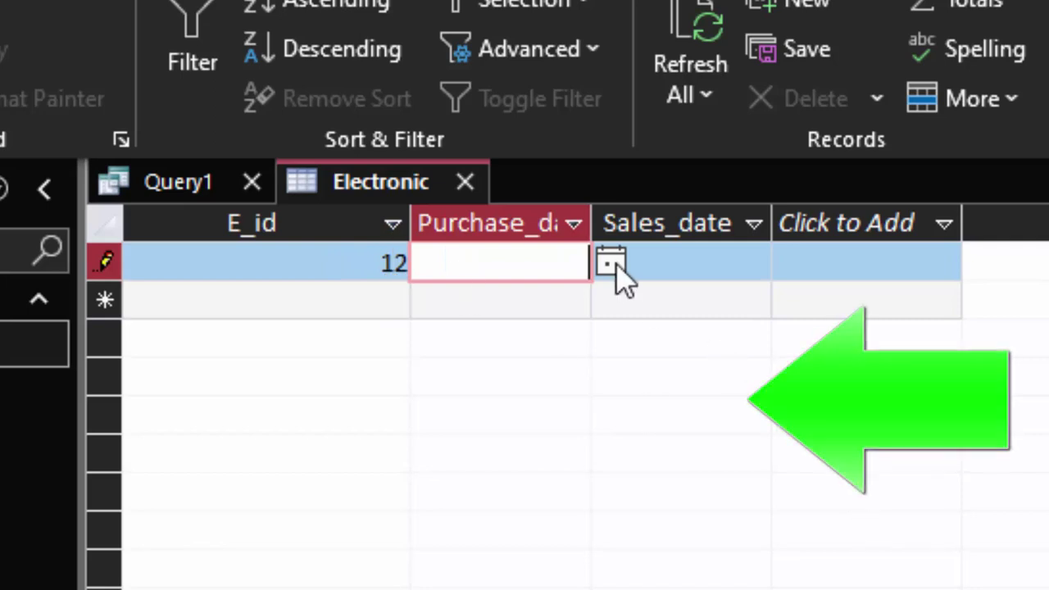
left_click_drag(591, 223, 684, 291)
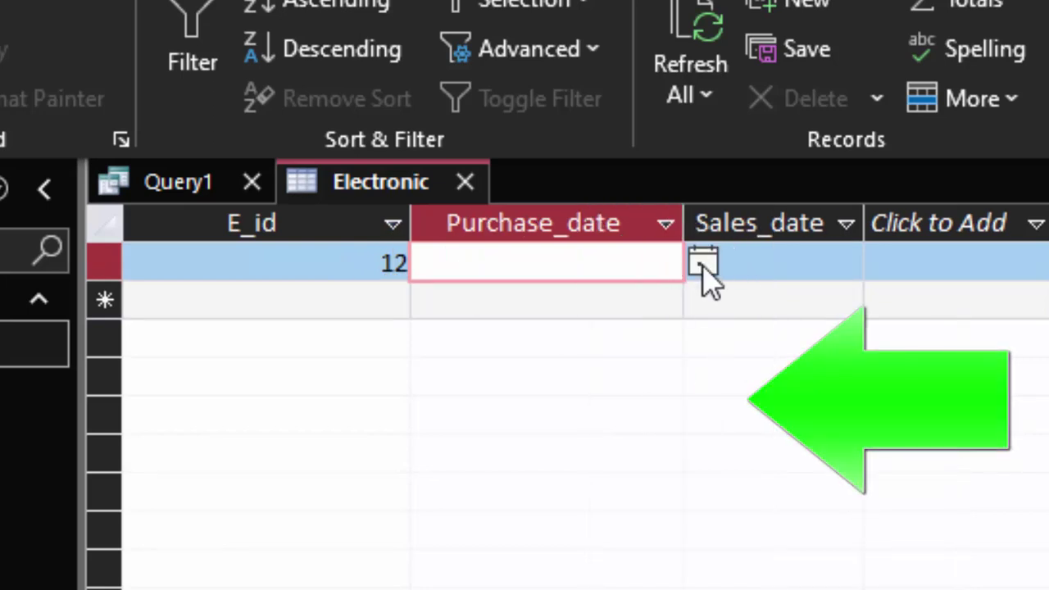
left_click(701, 264)
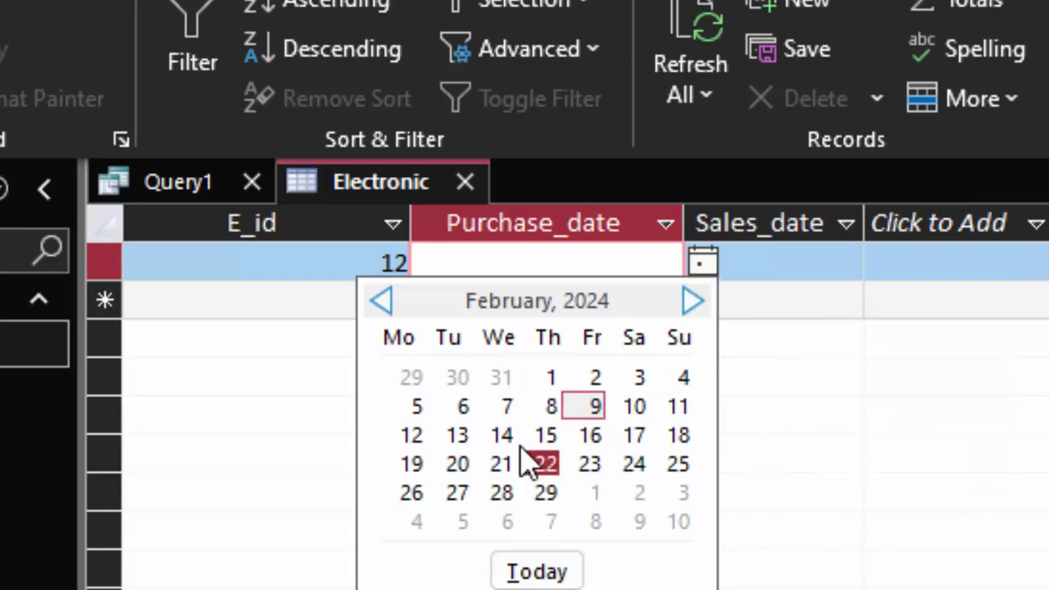
left_click(550, 378)
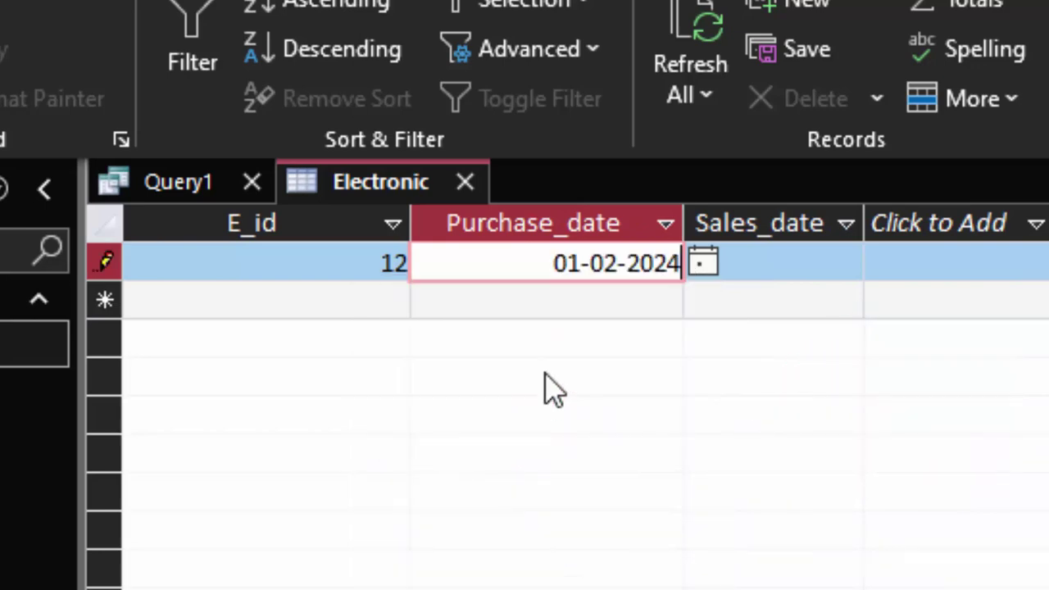
left_click(741, 261)
left_click(883, 261)
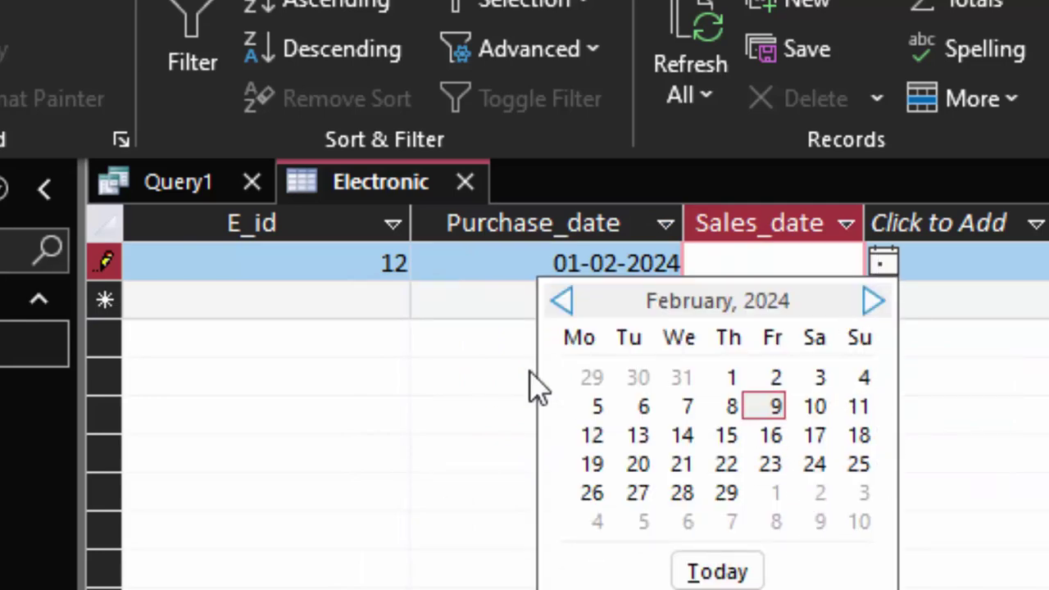
left_click(673, 419)
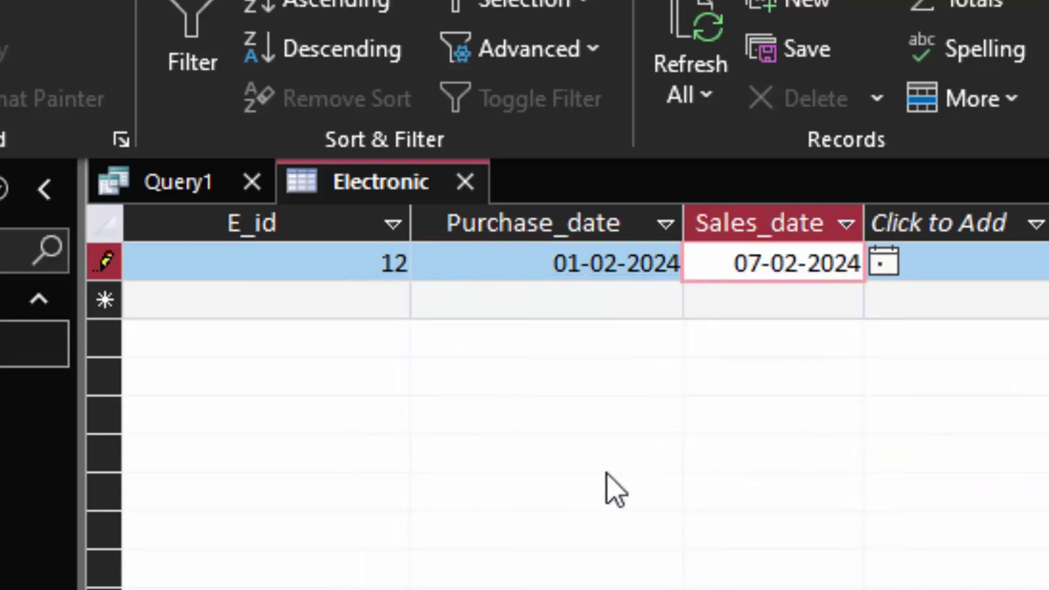
left_click(322, 303)
type("1")
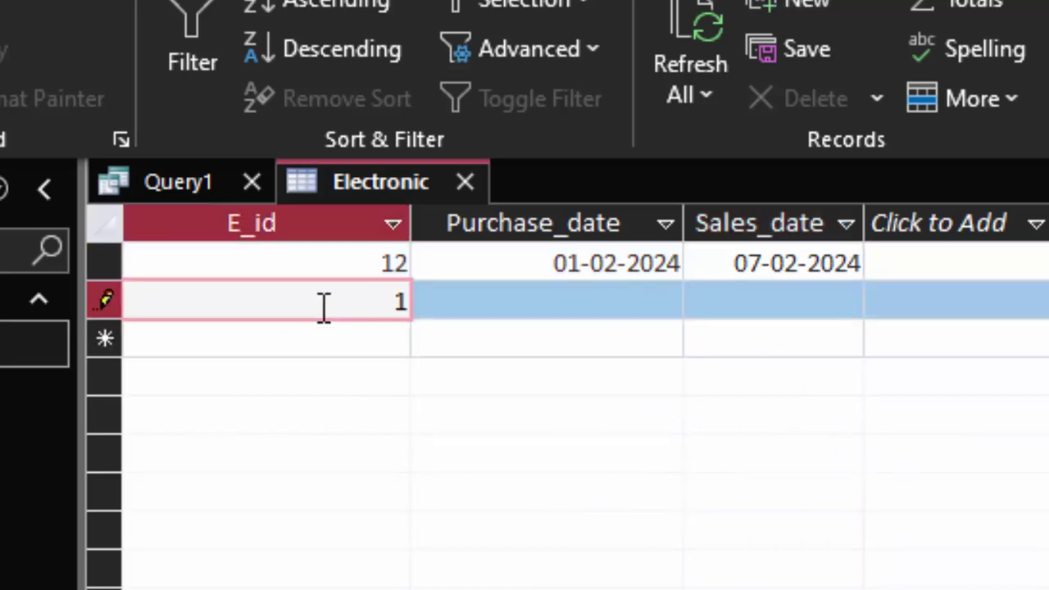
type("3")
key("Tab")
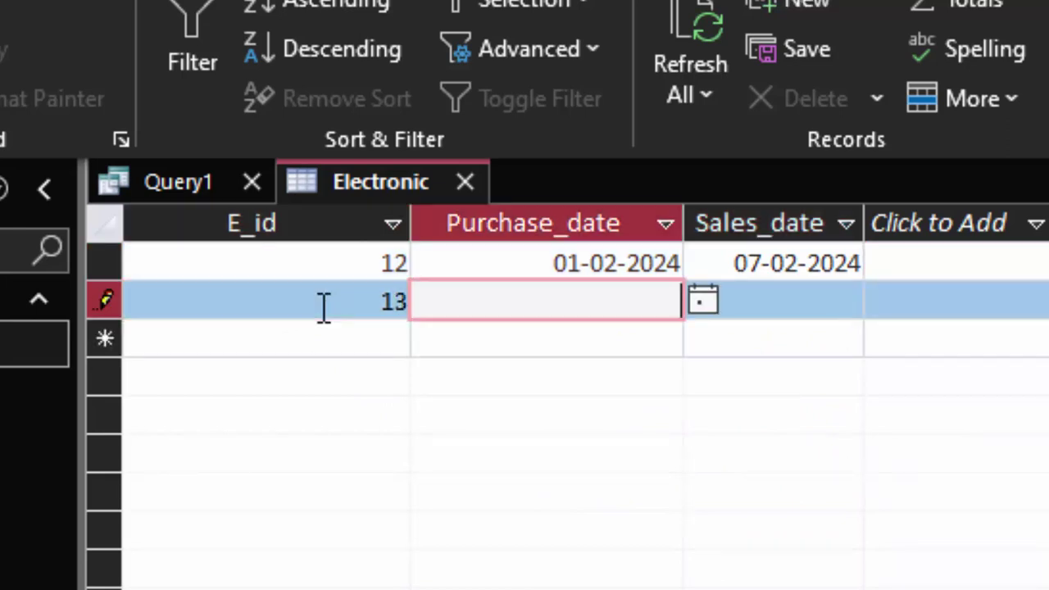
key("shift+Tab")
key("BackSpace")
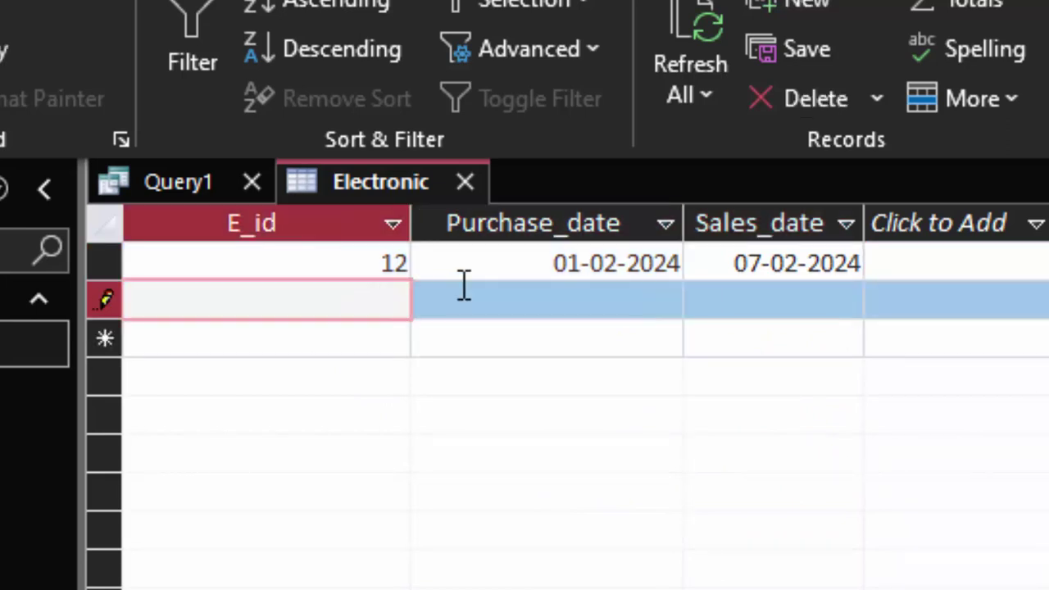
left_click(464, 287)
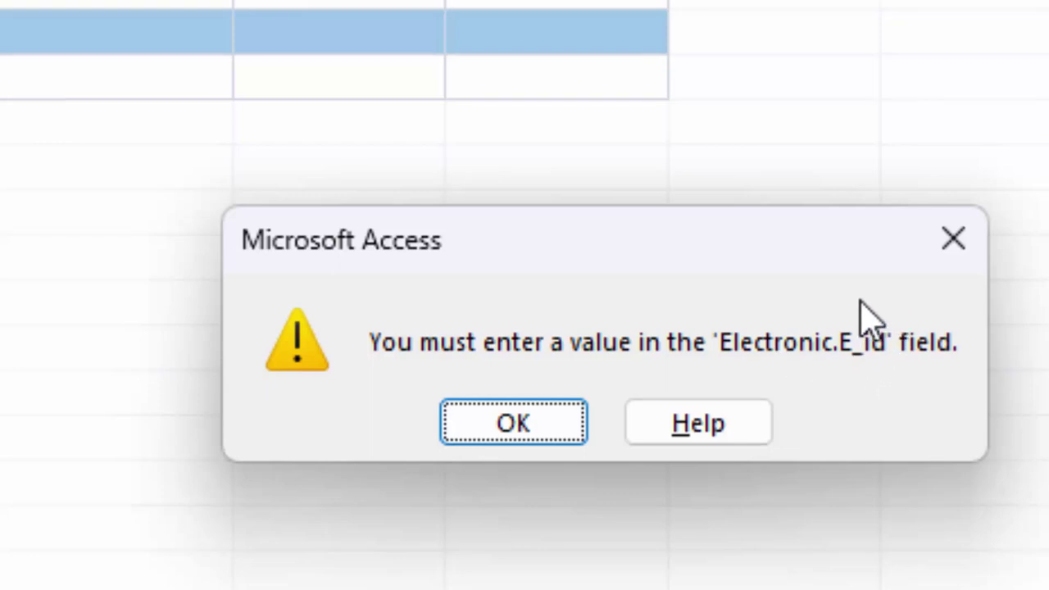
left_click(562, 423)
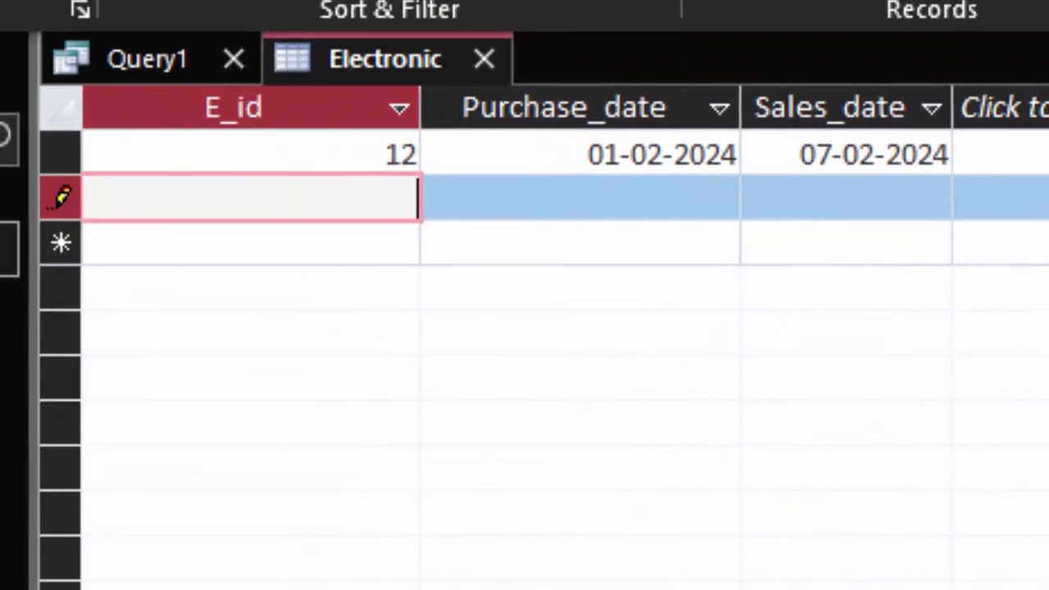
Enter record E_id 13 with Purchase_date 03-02-2024 and Sales_date 04-02-2024.
type("13")
key("Tab")
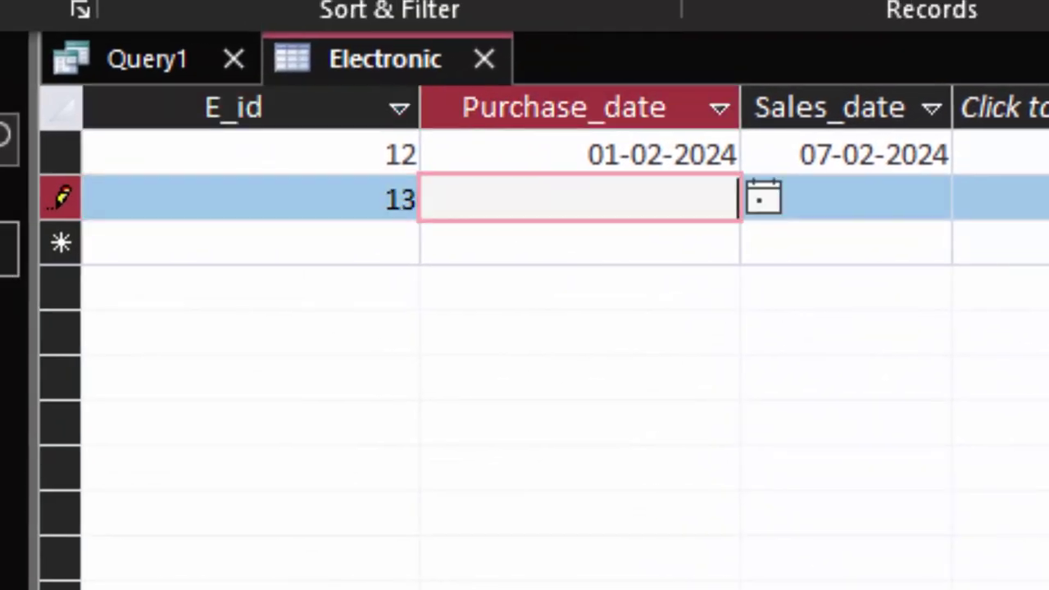
left_click(763, 199)
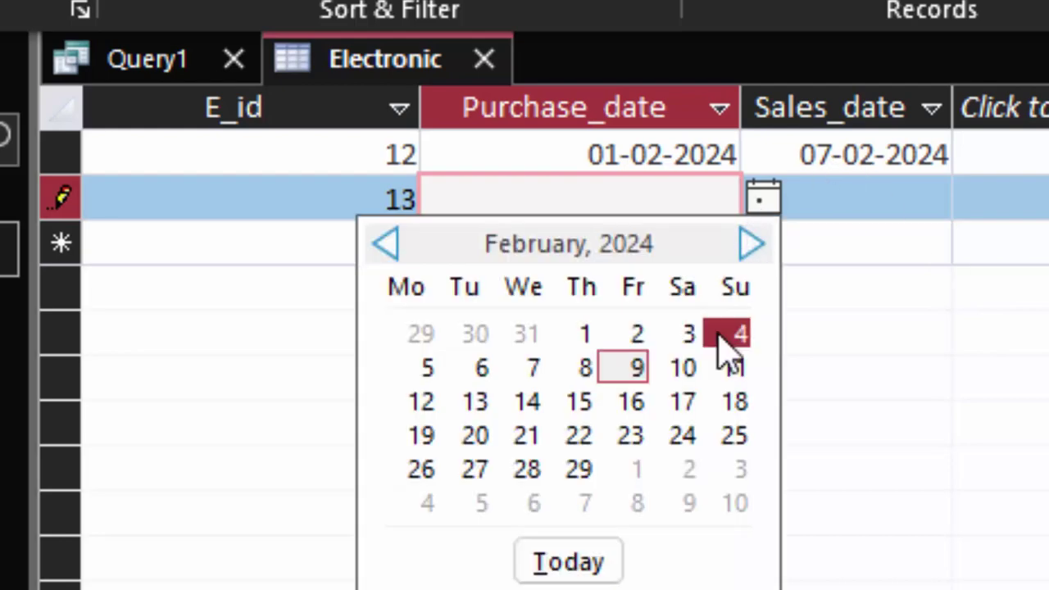
left_click(688, 353)
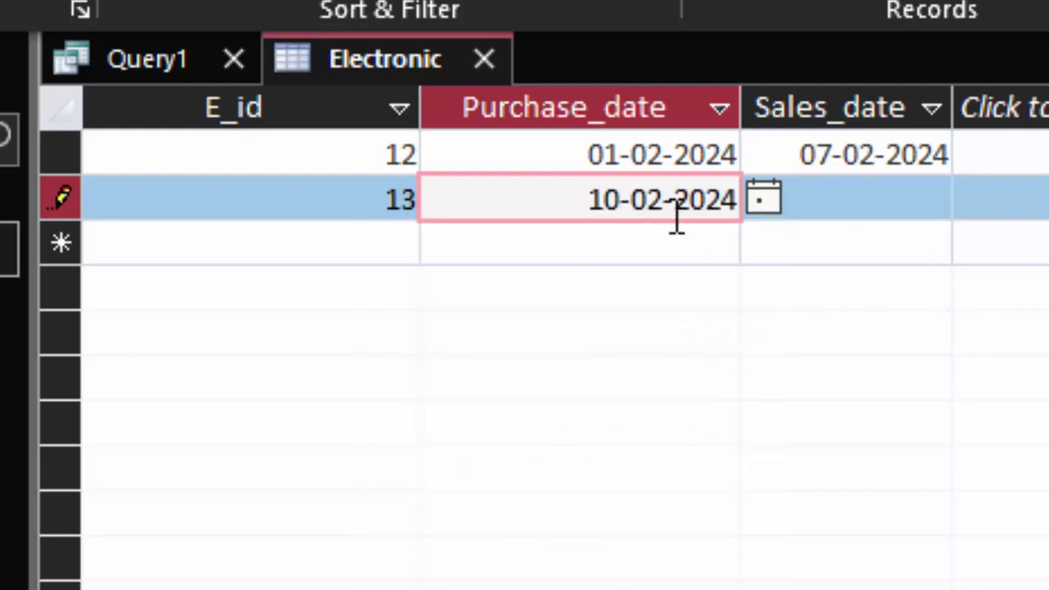
left_click(616, 200)
key("BackSpace")
key("BackSpace")
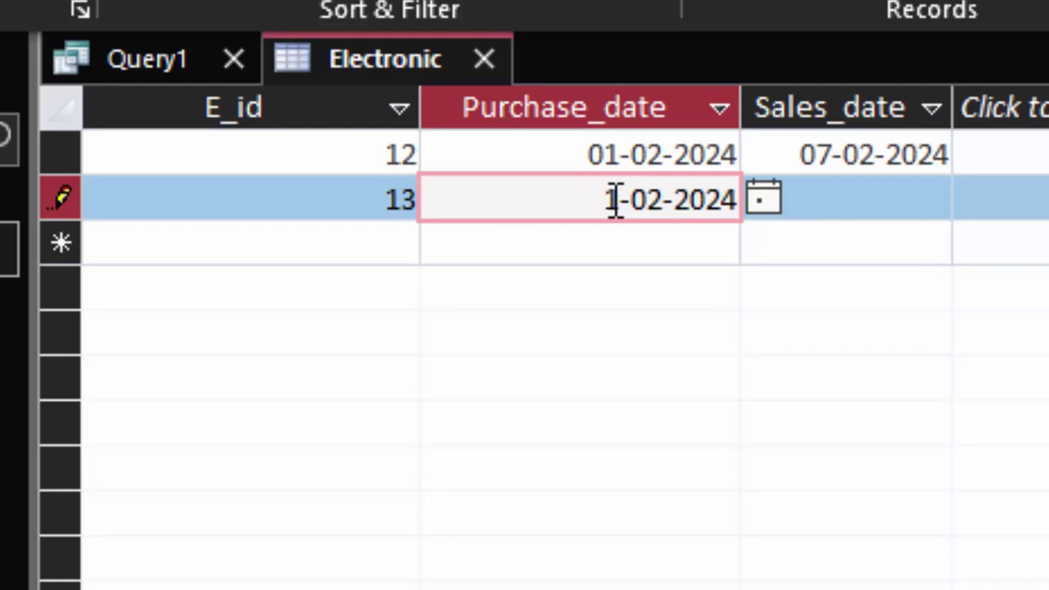
type("3")
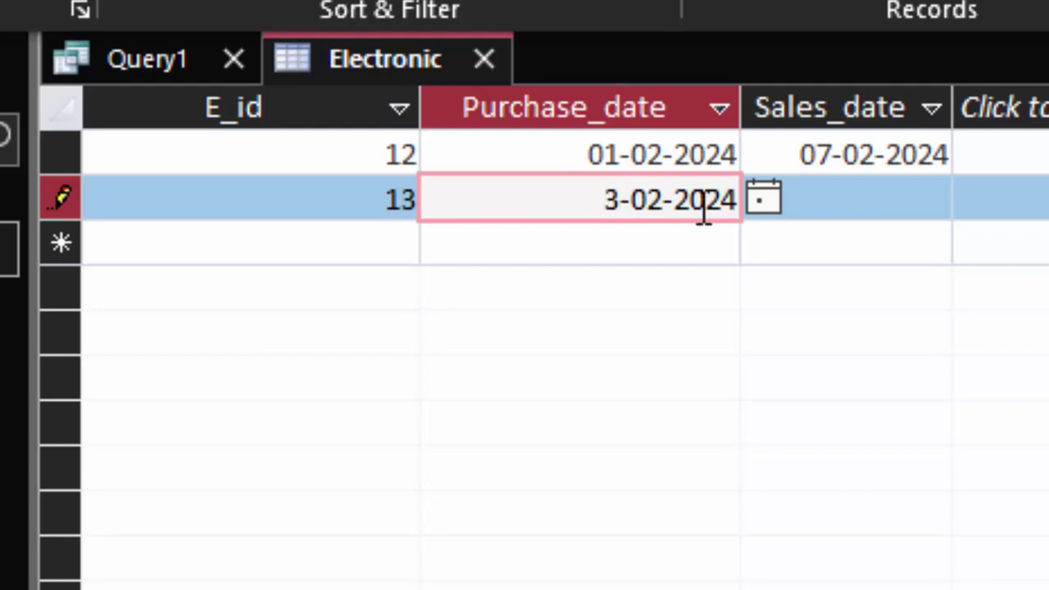
left_click(943, 200)
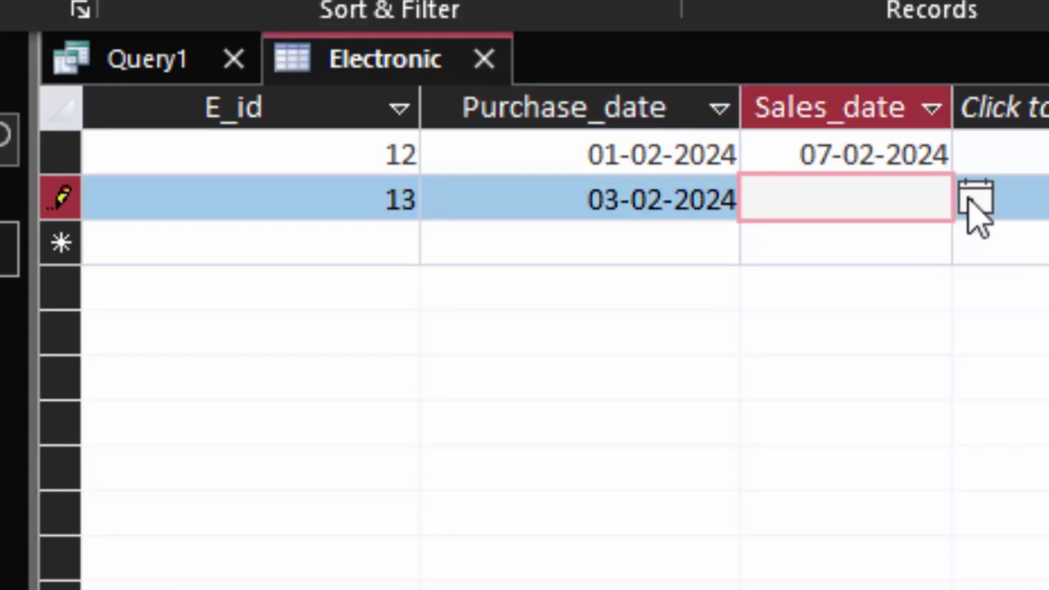
left_click(974, 199)
left_click(951, 334)
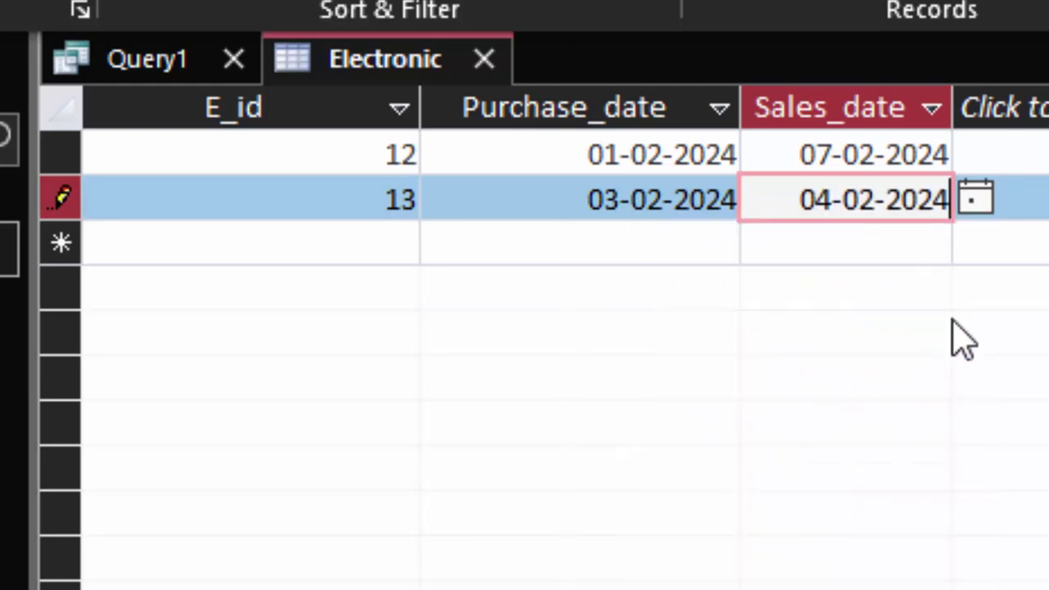